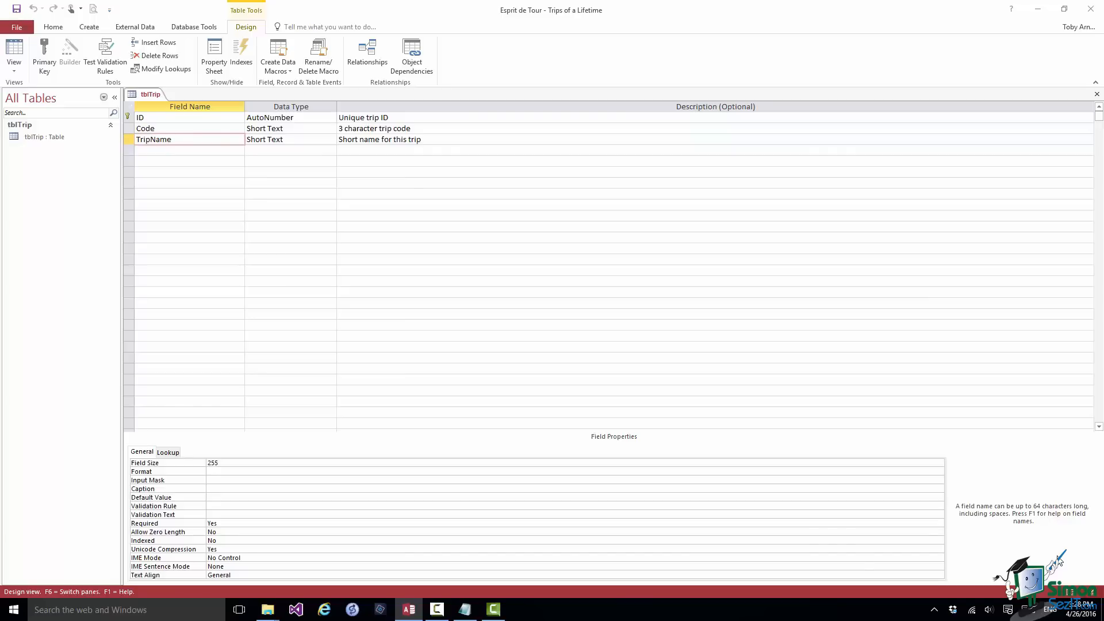
- Add a field named ActivityLevel and start the Lookup Wizard for it, choosing to type in the values
key(Down)
text(ActivityLevel)
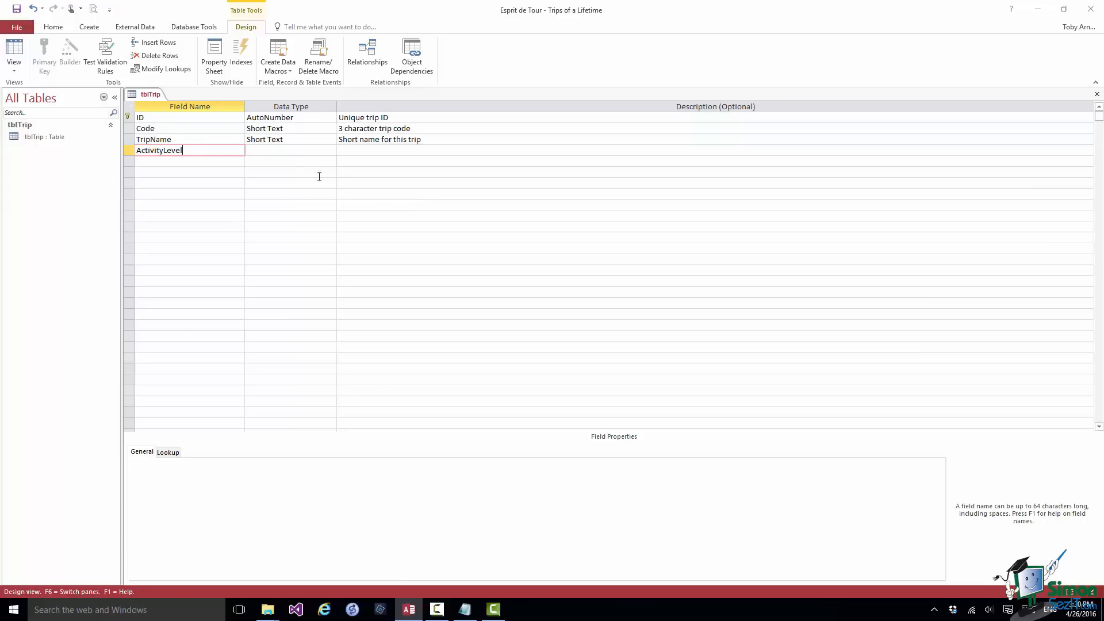
click(284, 151)
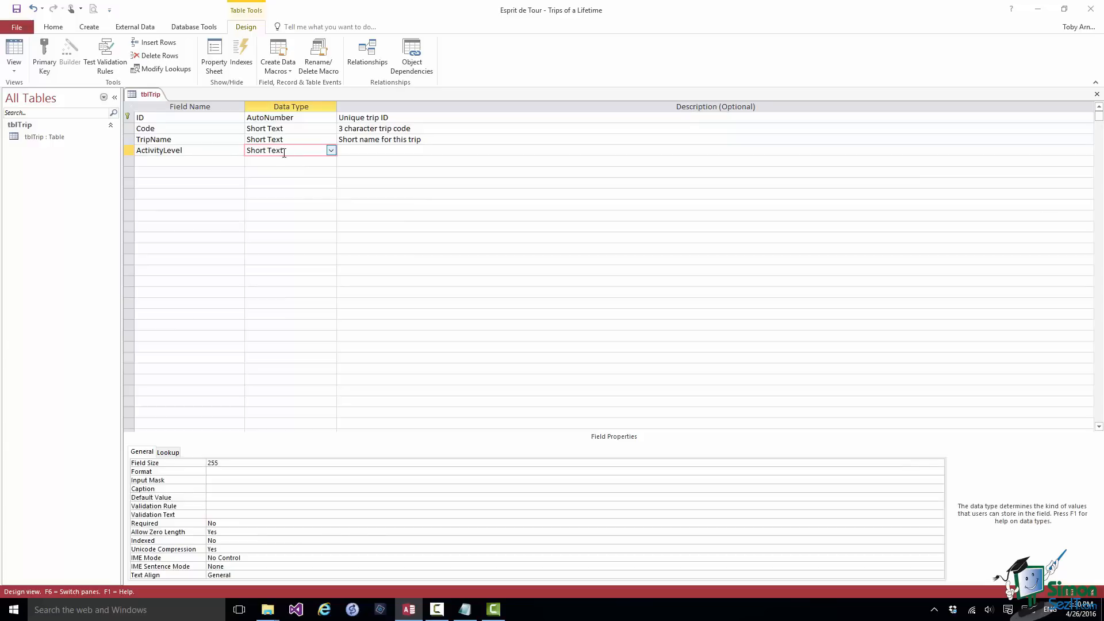
click(332, 151)
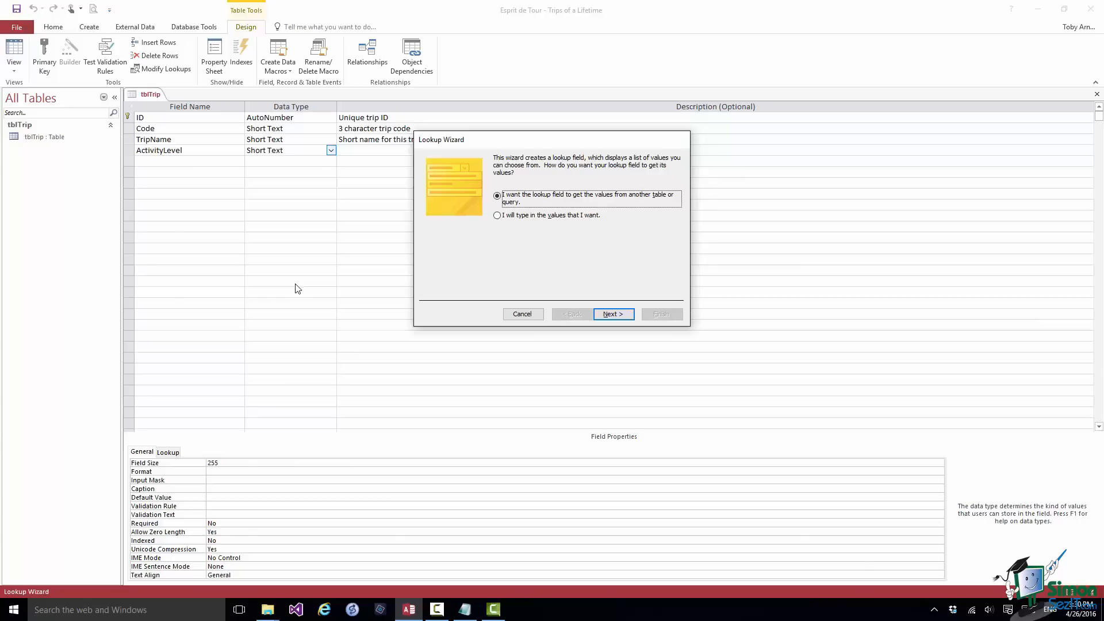
click(498, 217)
click(620, 317)
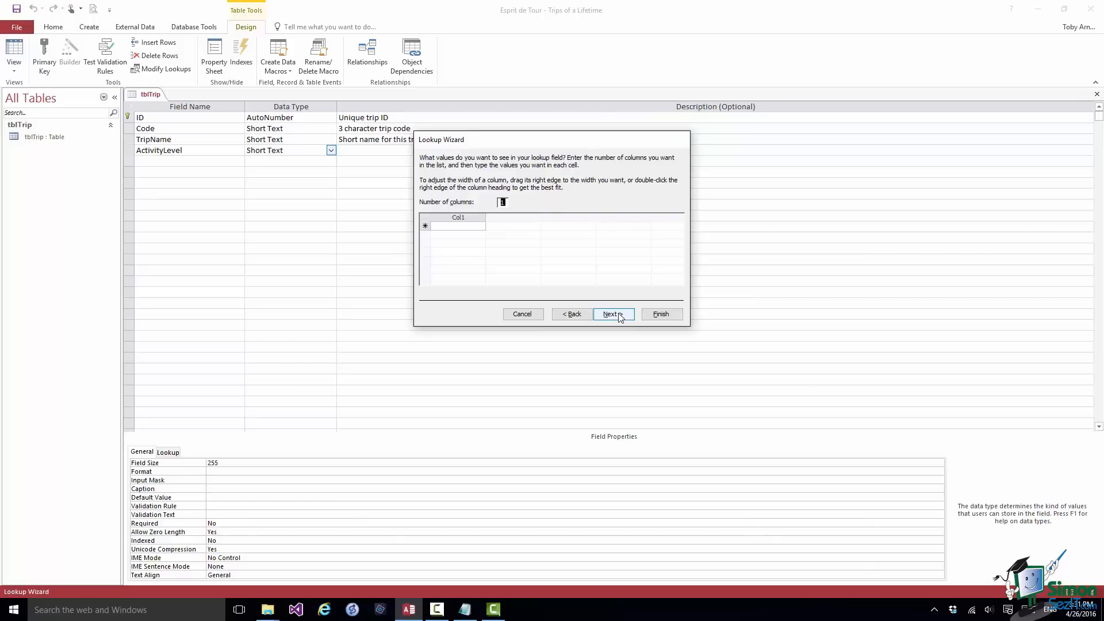
- Enter Leisurely, Moderate and Challenging as the lookup values, and limit entries to the list
click(455, 226)
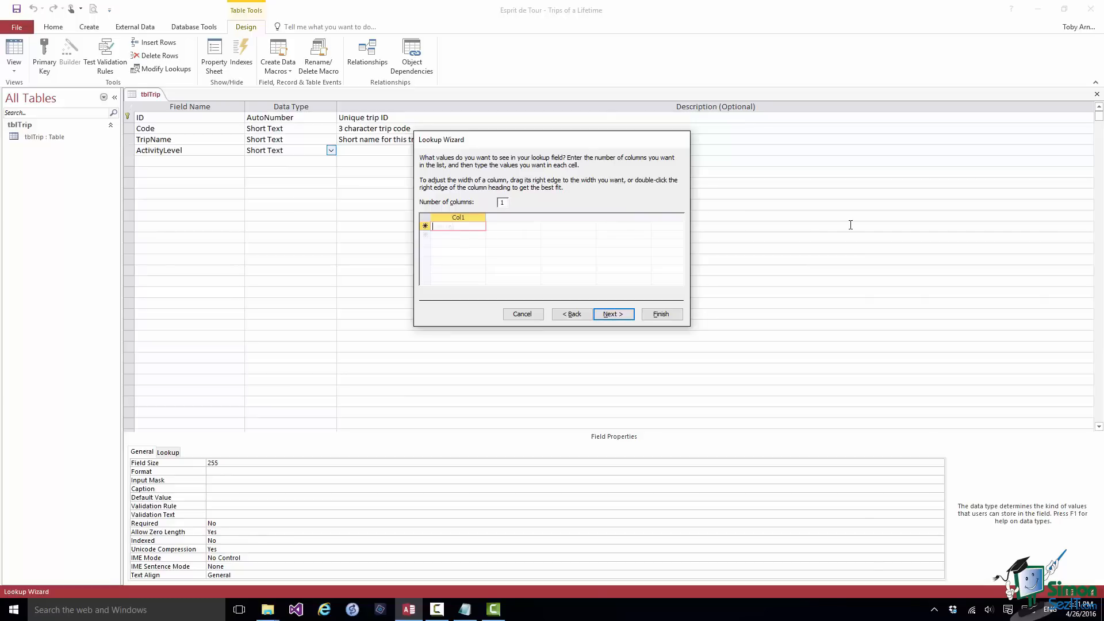
text(Leisurely)
click(440, 236)
text(Moderate)
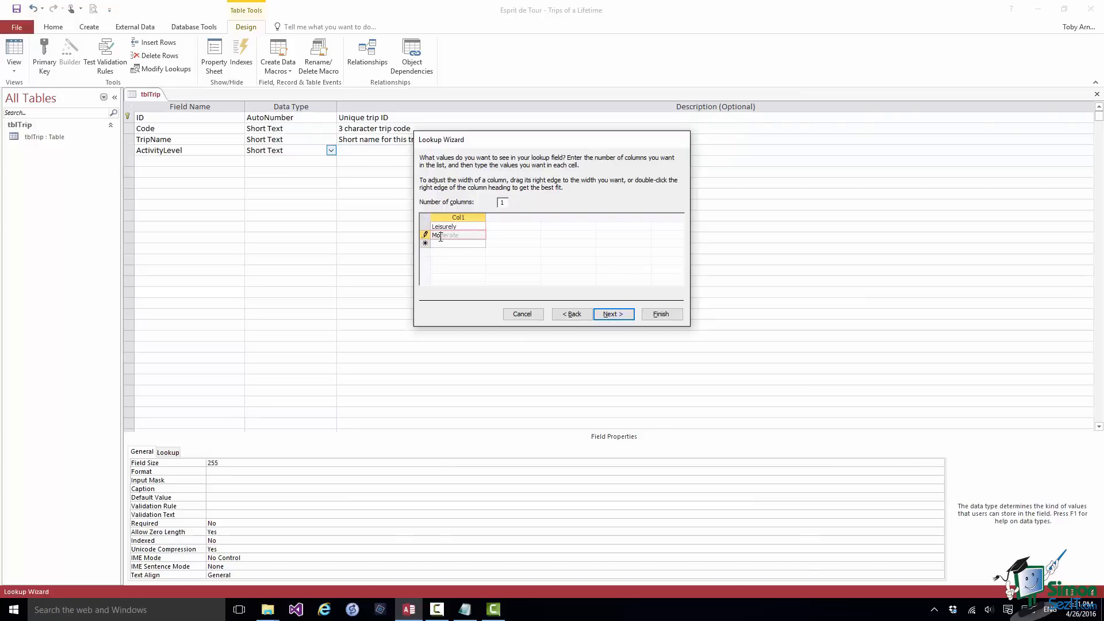
click(439, 244)
text(Challenging)
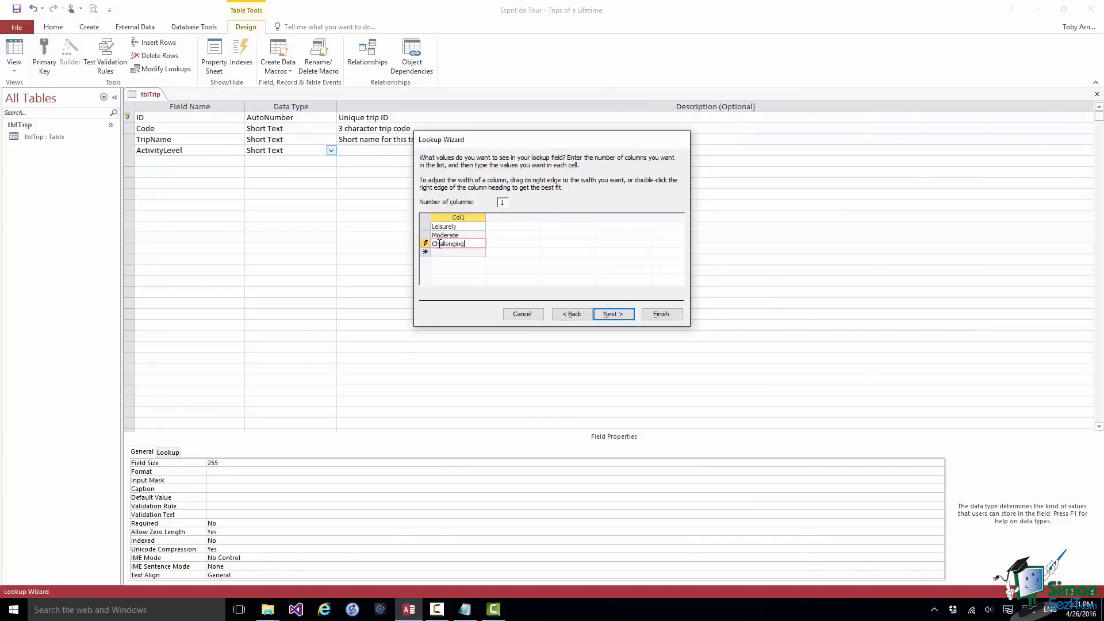
click(473, 252)
click(613, 315)
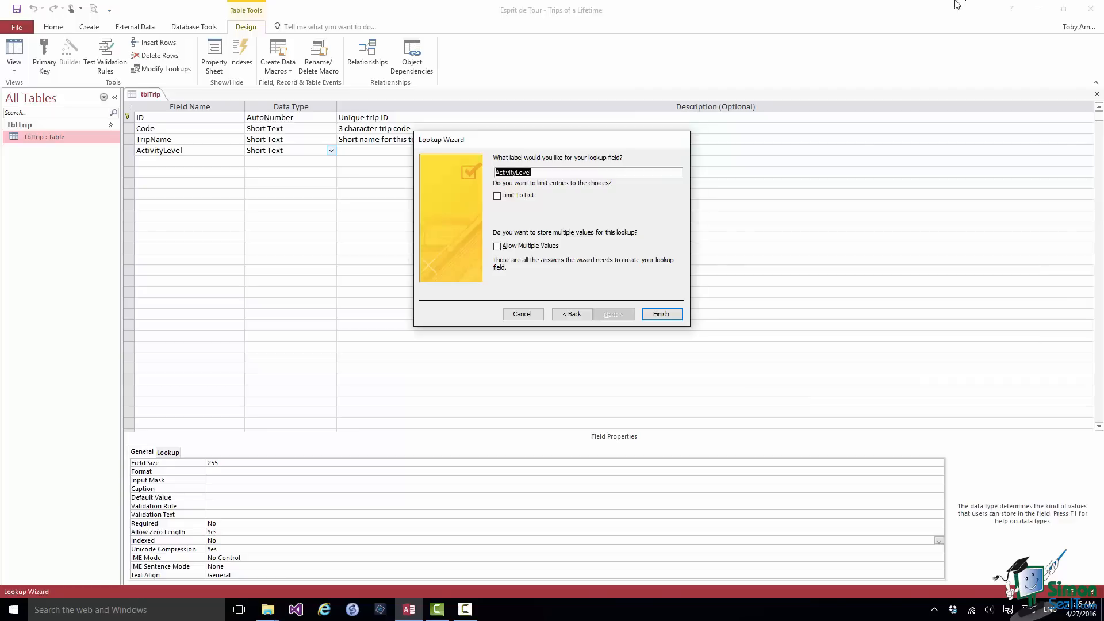
click(497, 196)
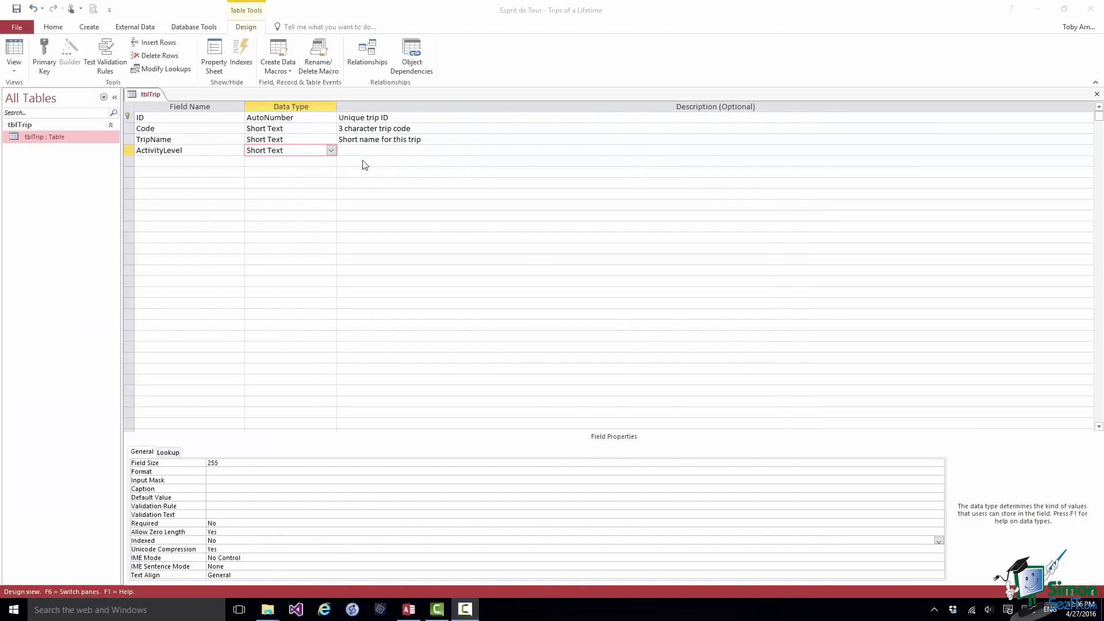
- Describe ActivityLevel as "Indicator of how active the trip is" and set its field size to 30
click(353, 150)
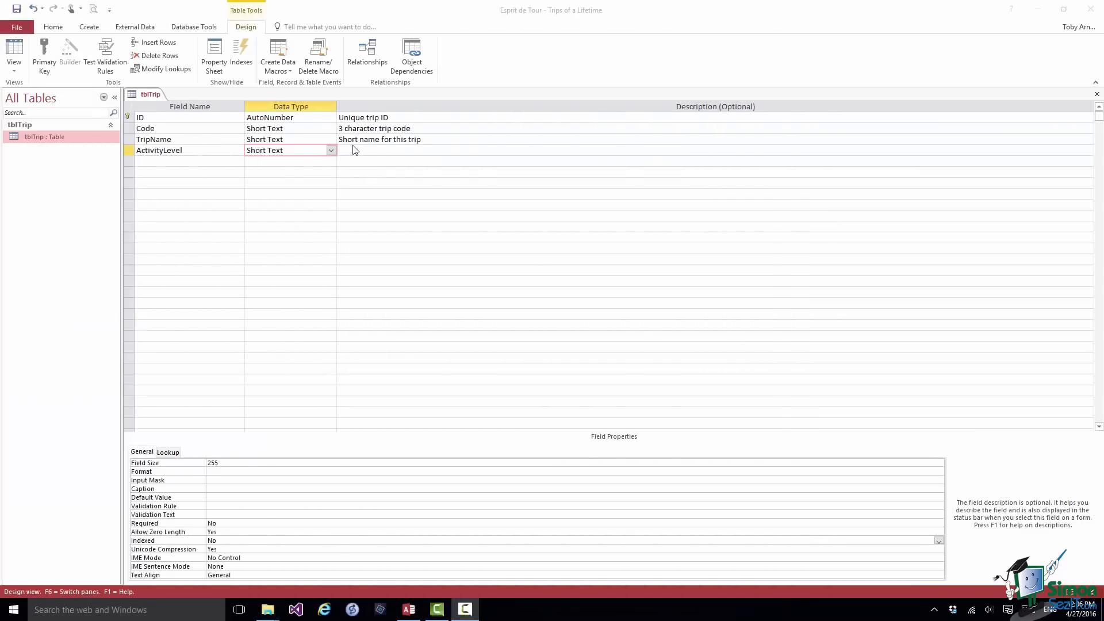
text(Indicator of how active the trip is)
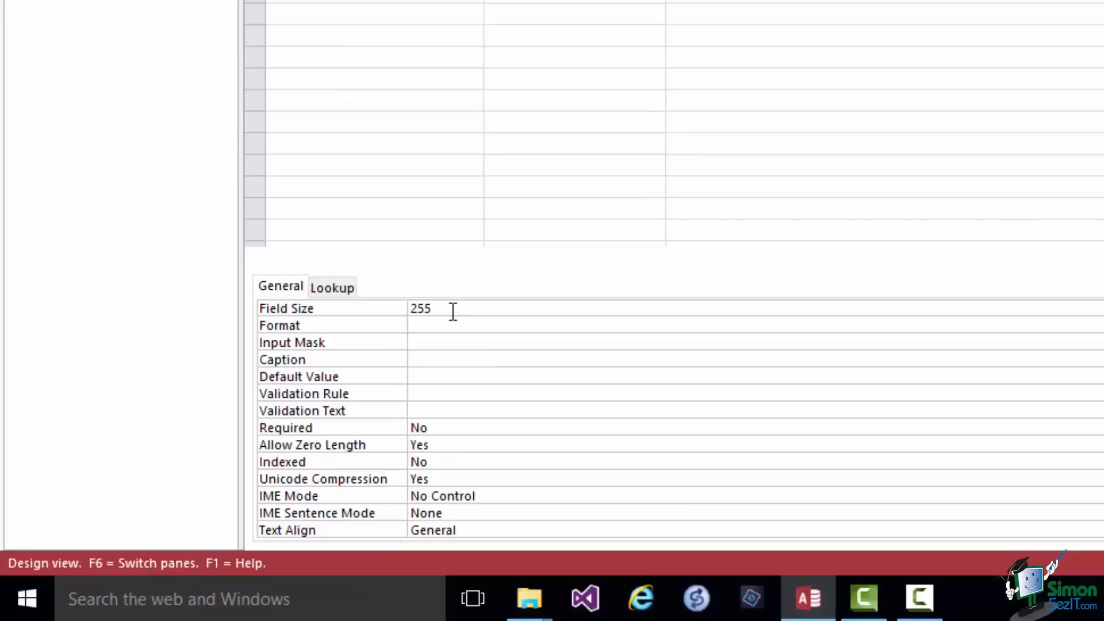
click(453, 312)
key(BackSpace)
key(BackSpace)
key(BackSpace)
text(30)
- Make the ActivityLevel field required and disallow zero-length values
click(447, 429)
key(BackSpace)
key(BackSpace)
text(Yes)
click(458, 450)
key(BackSpace)
key(BackSpace)
key(BackSpace)
text(No)
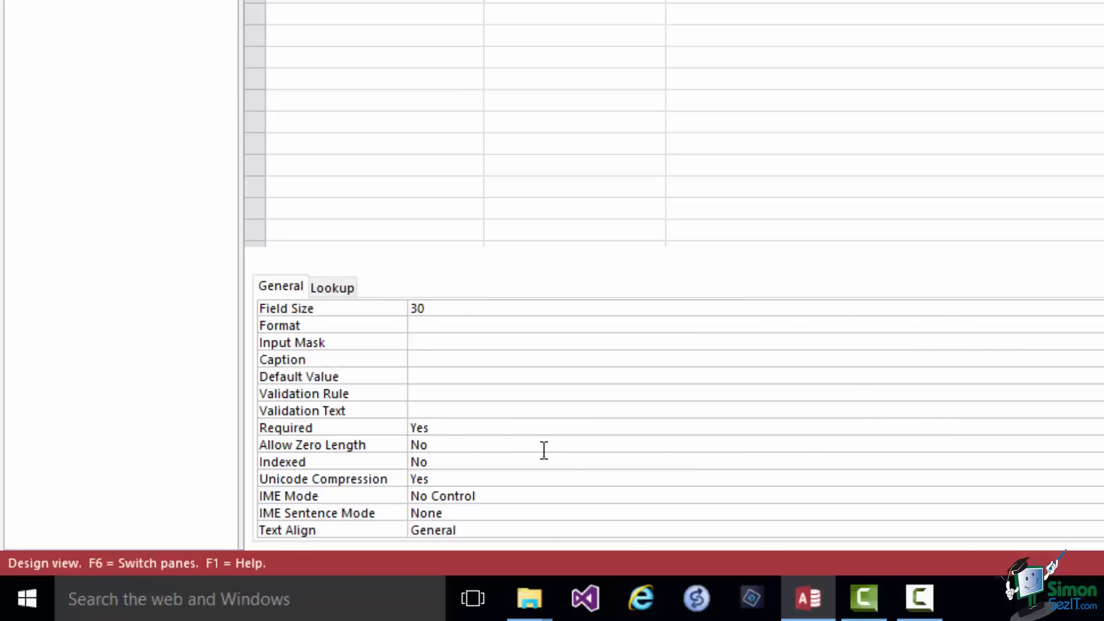
- Set the ActivityLevel field's Indexed property to Yes (Duplicates OK)
click(440, 466)
key(BackSpace)
key(BackSpace)
text(Yes (Duplicates OK)
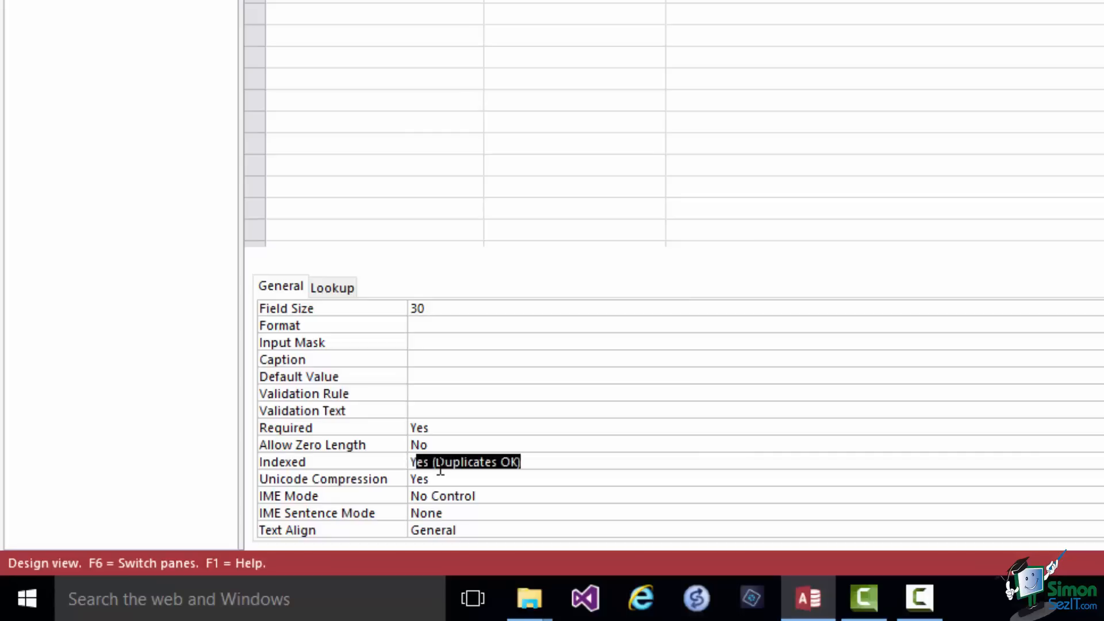
click(578, 458)
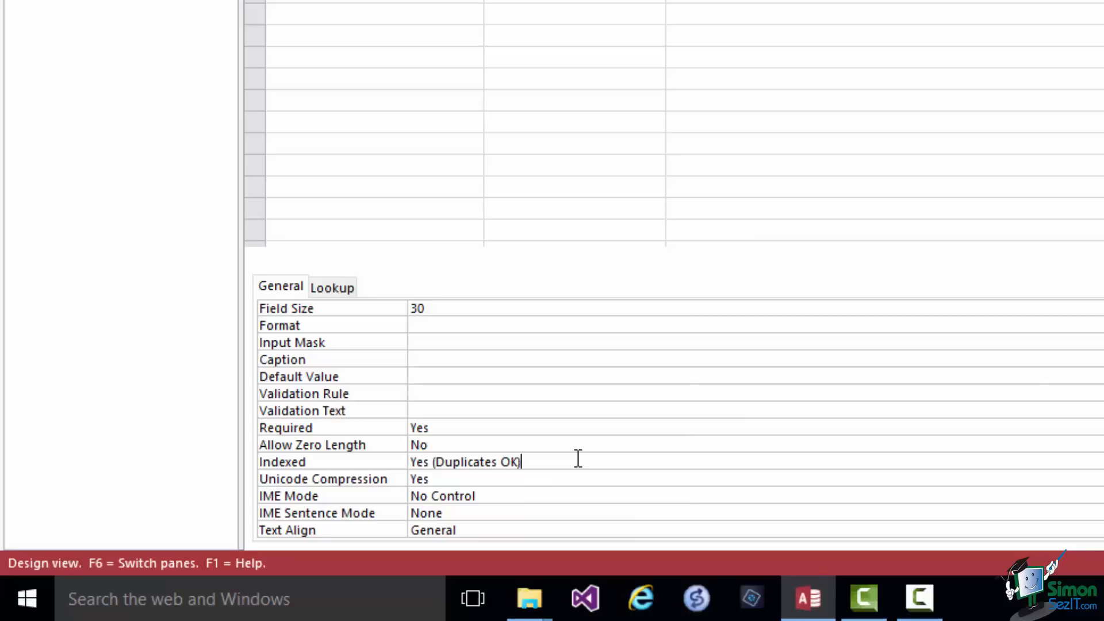
key(F10)
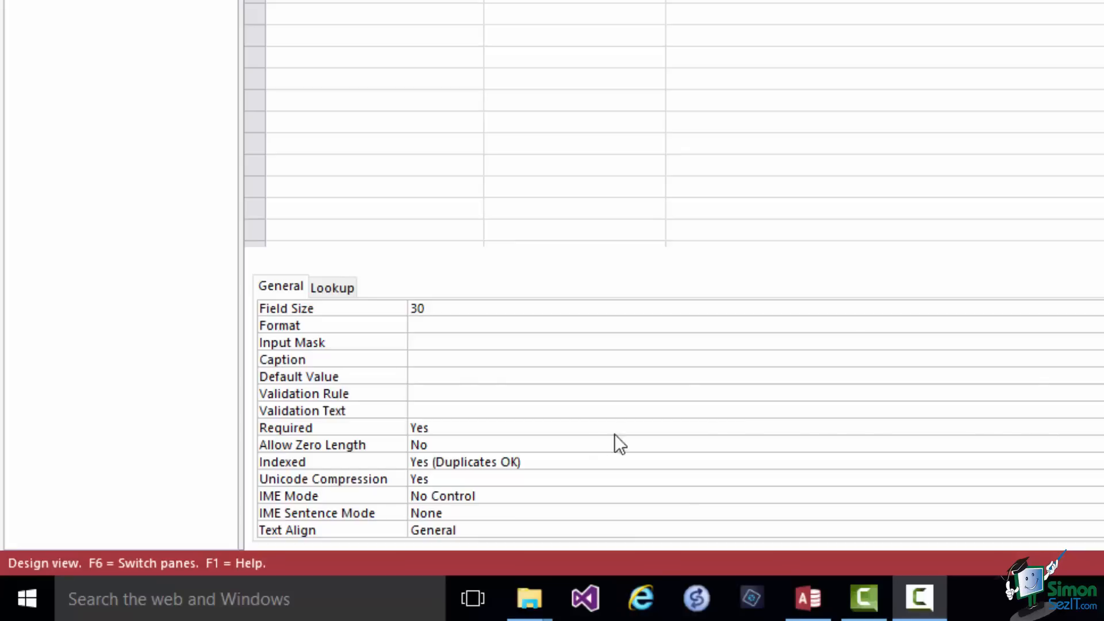
- Examine the available row source types in ActivityLevel's lookup properties, keeping Value List
click(332, 289)
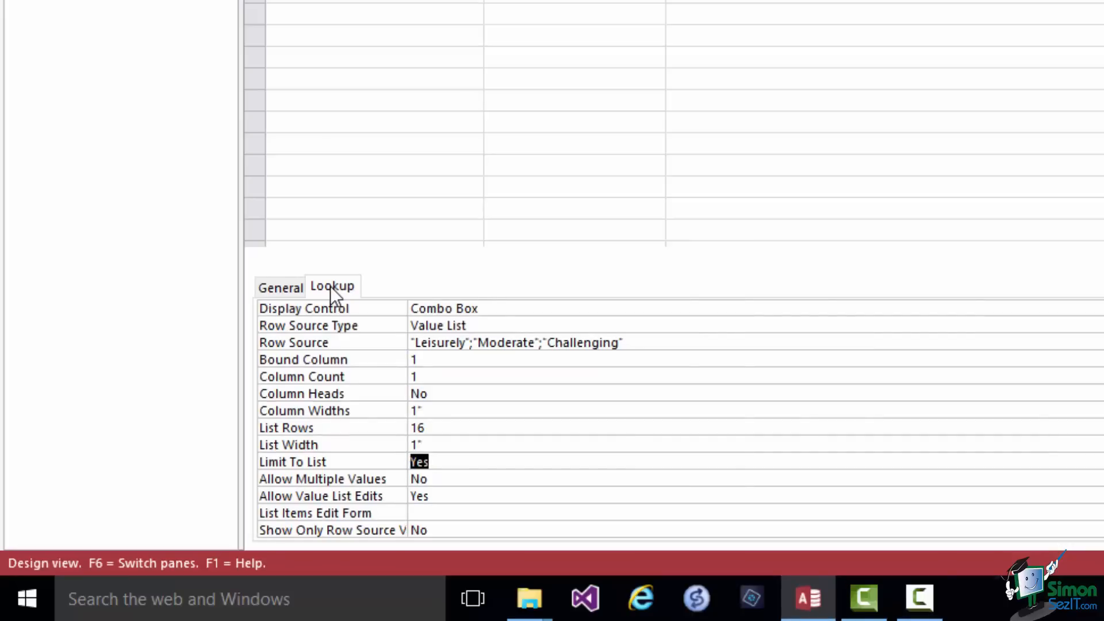
click(496, 309)
click(1101, 325)
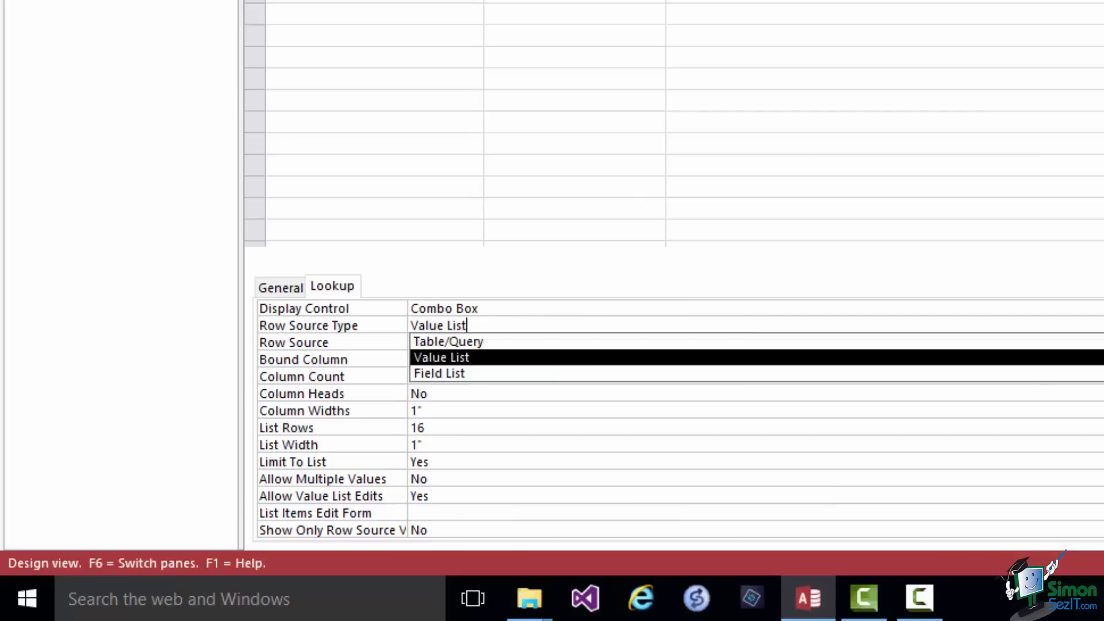
key(Up)
click(442, 358)
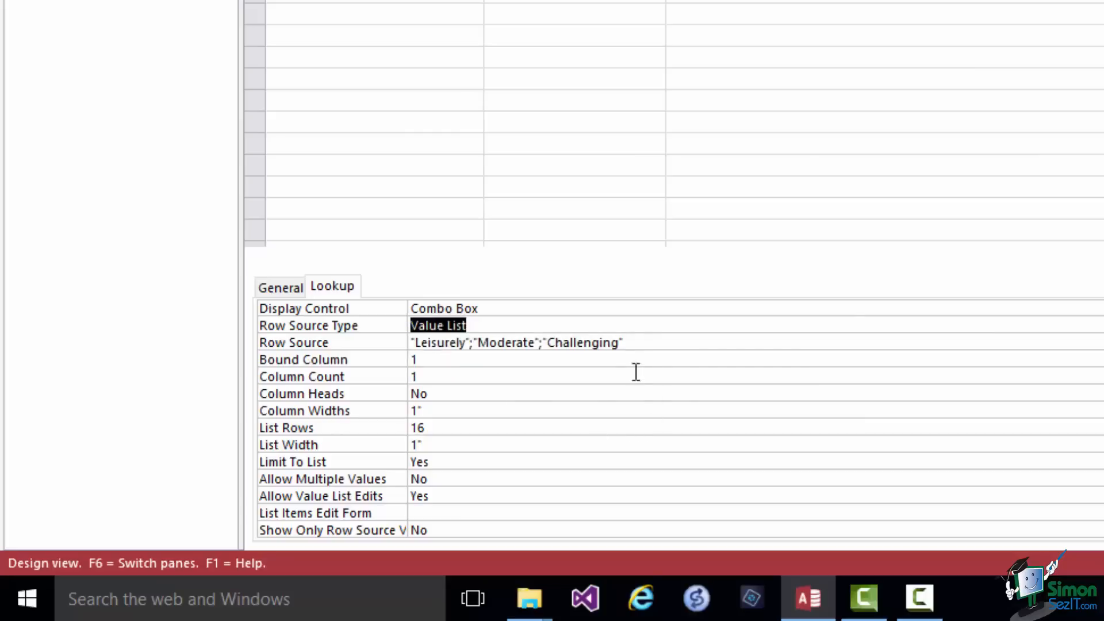
- Insert "Leisurely - Moderate" between Leisurely and Moderate in ActivityLevel's row source
click(640, 341)
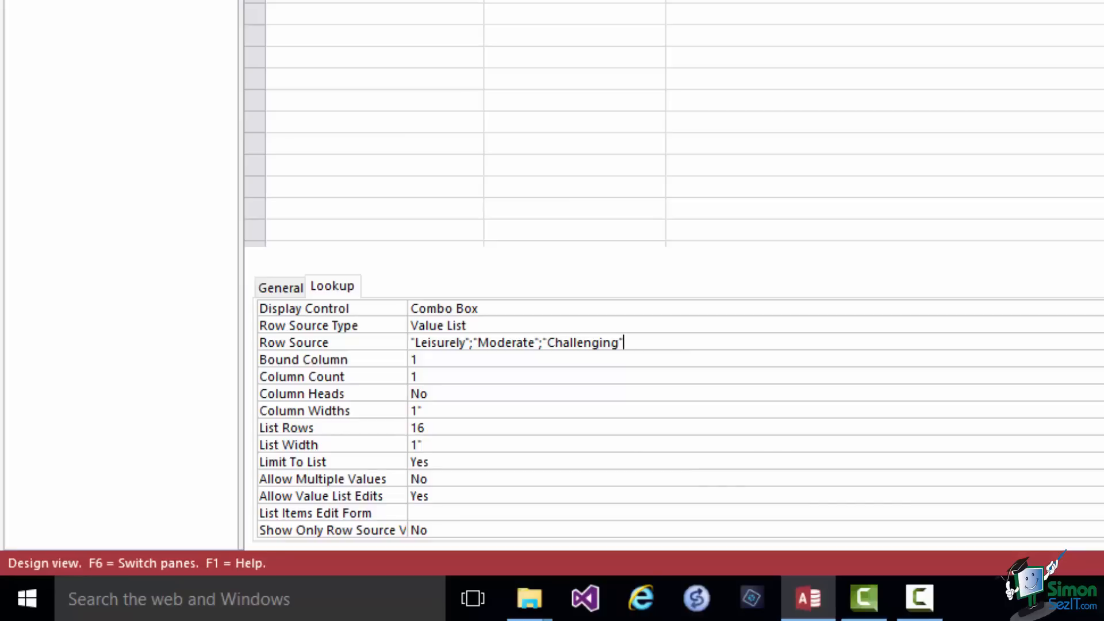
click(474, 342)
text("Le)
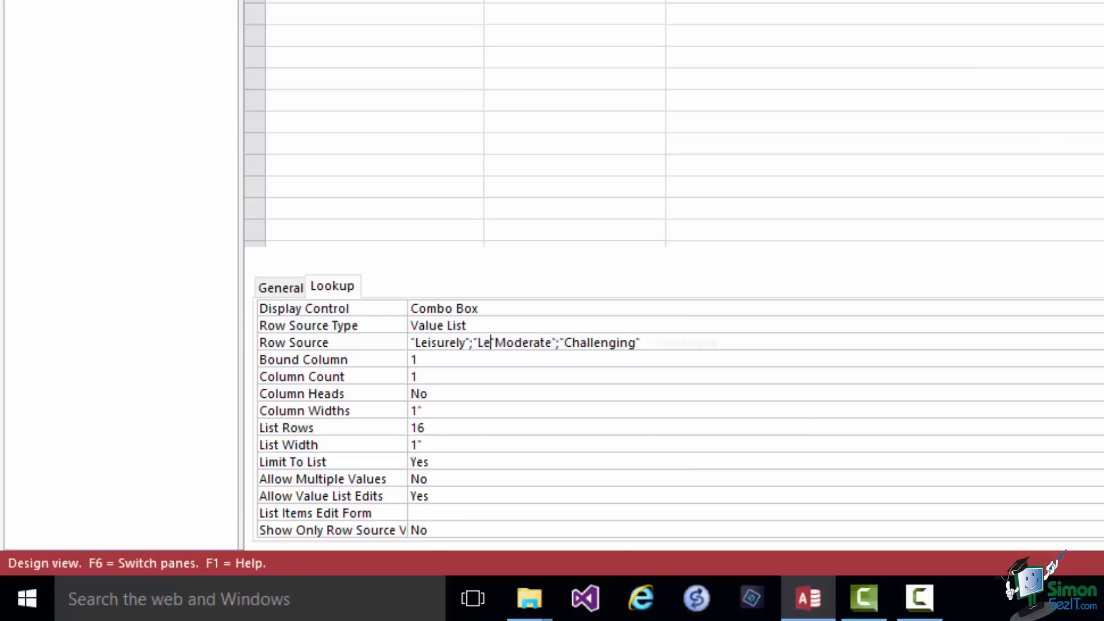
text(isurely - Moderate)
key(shift+End)
key(Delete)
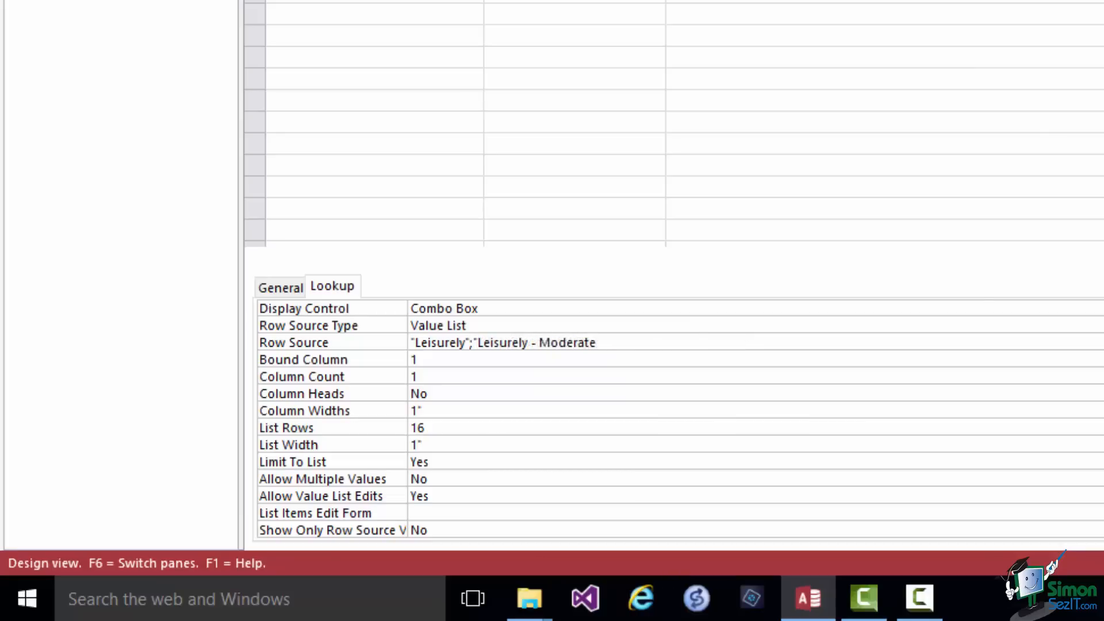
key(ctrl+z)
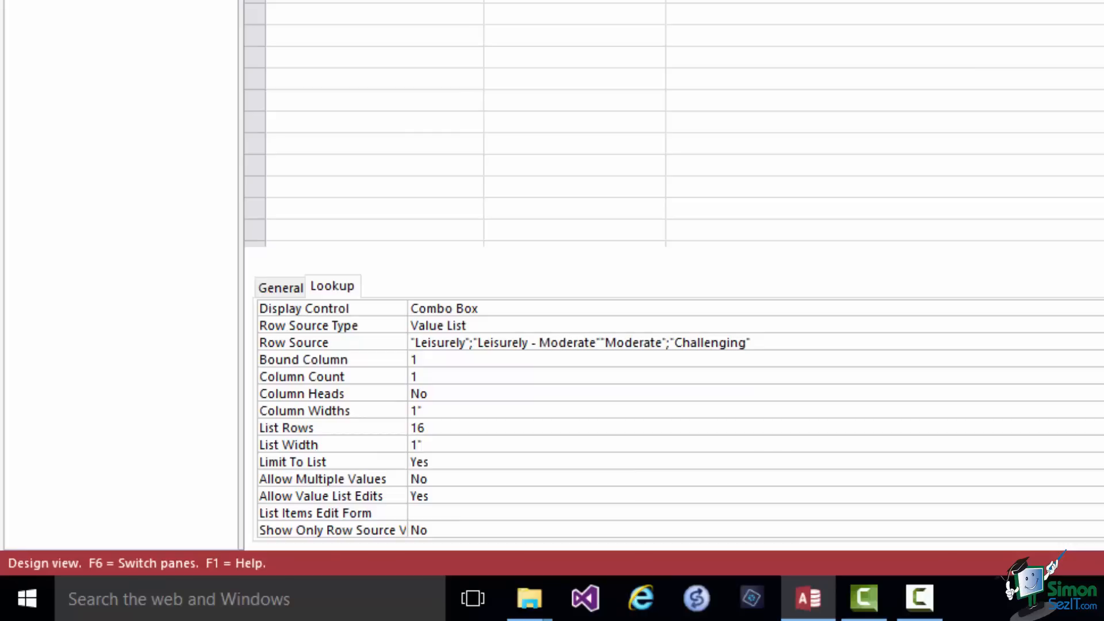
text(;)
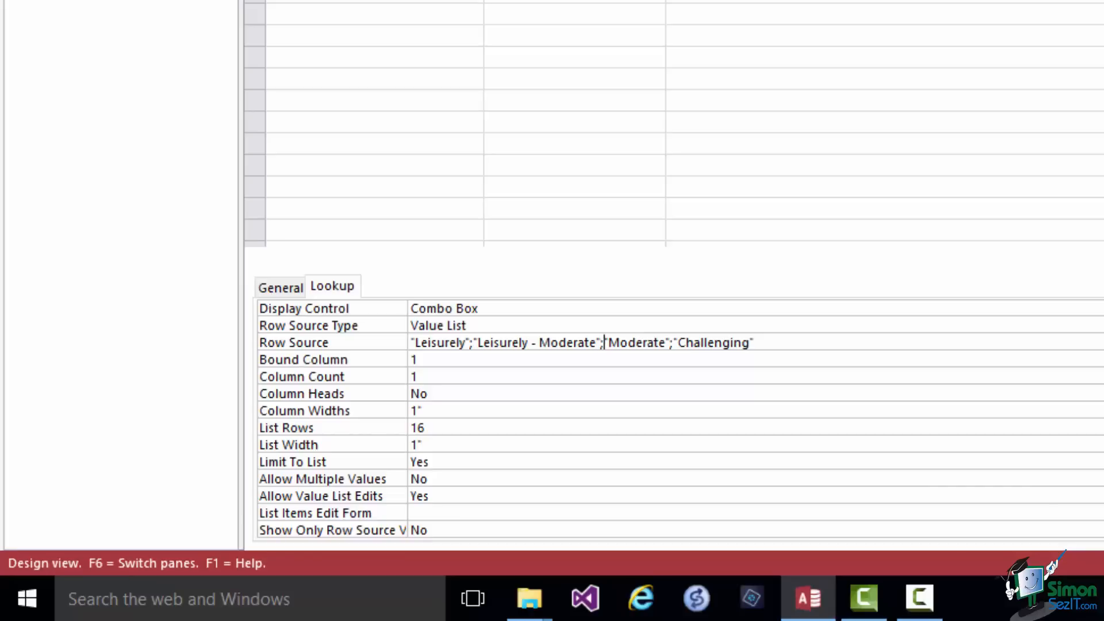
- Set Allow Value List Edits to No for the ActivityLevel lookup
click(443, 494)
key(BackSpace)
key(BackSpace)
key(BackSpace)
text(No)
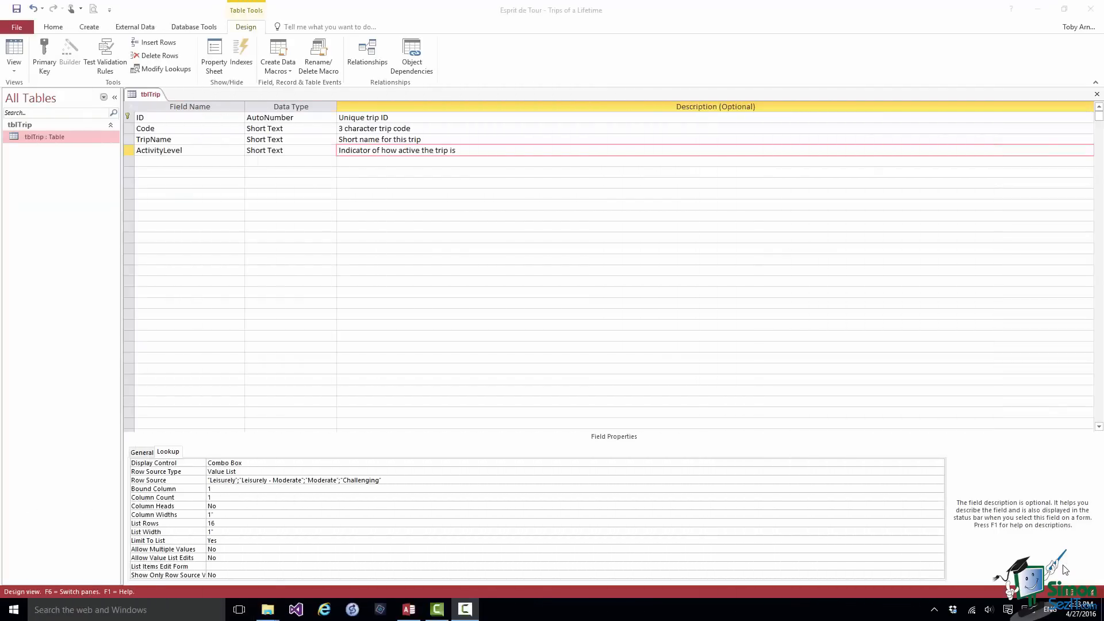
- Switch tblTrip to Datasheet view, saving the table and stopping the test of existing data against the new rules
click(1071, 594)
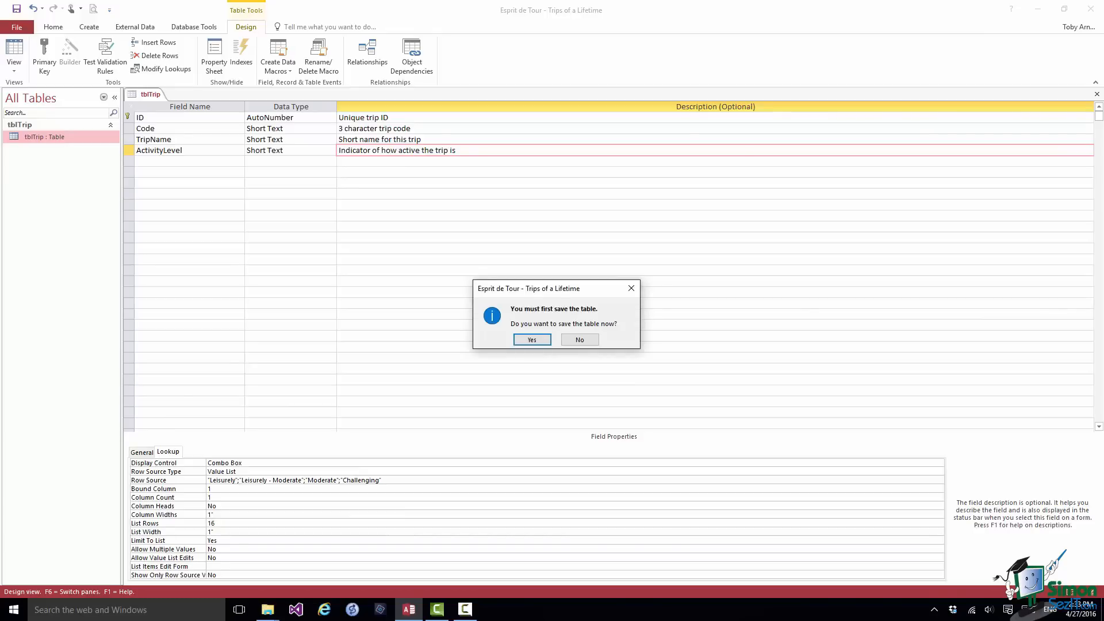
click(531, 340)
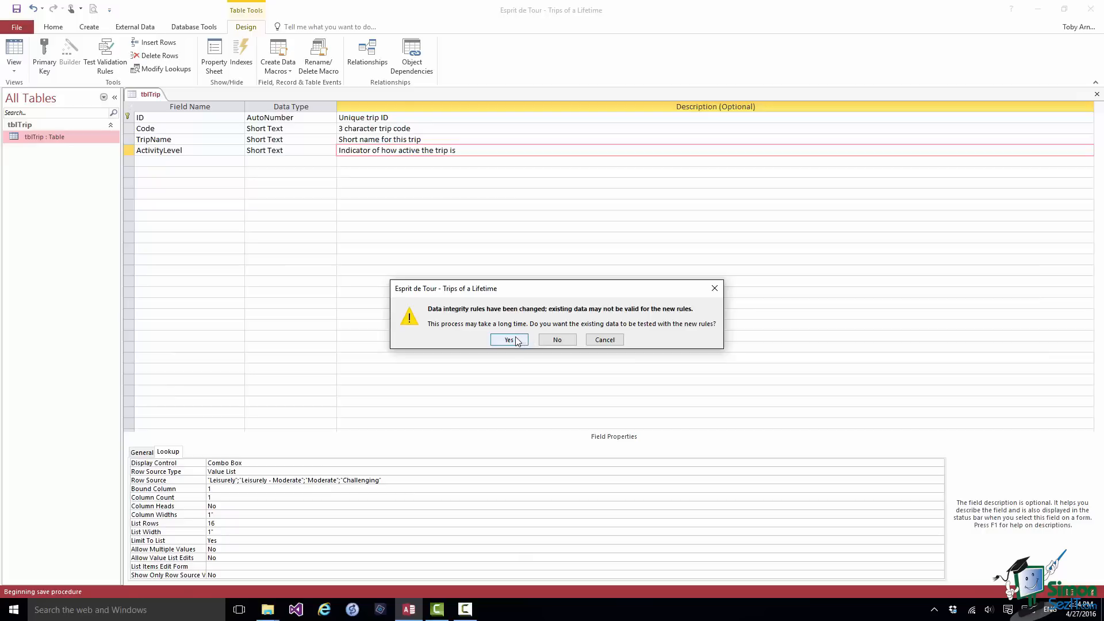
click(510, 339)
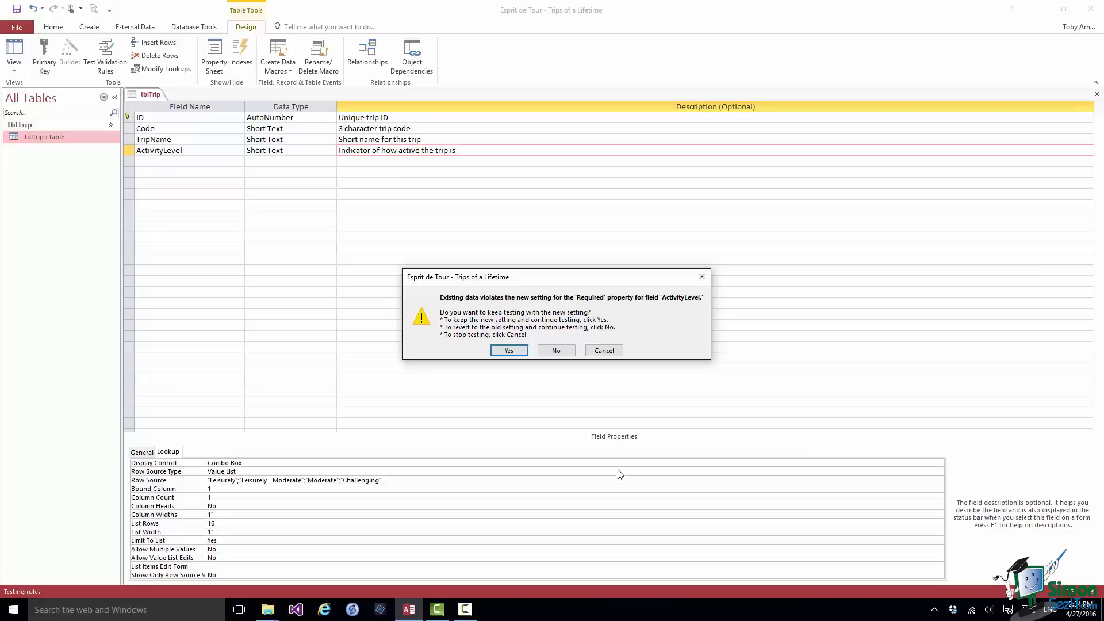
click(605, 355)
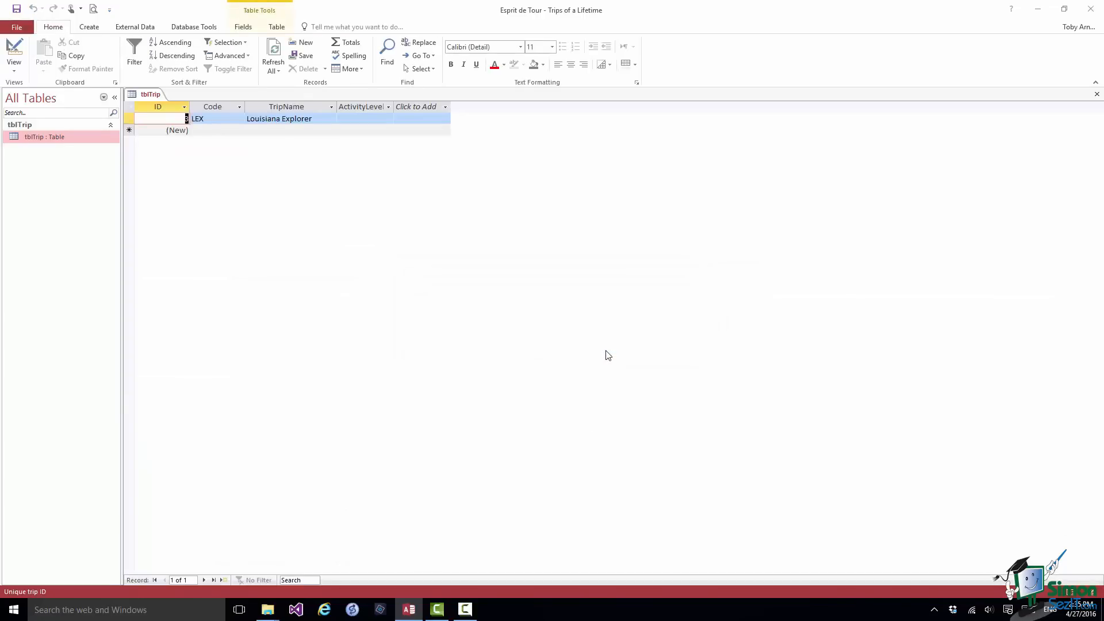
- Set the Louisiana Explorer trip's ActivityLevel to Leisurely - Moderate and widen the ActivityLevel column
click(363, 117)
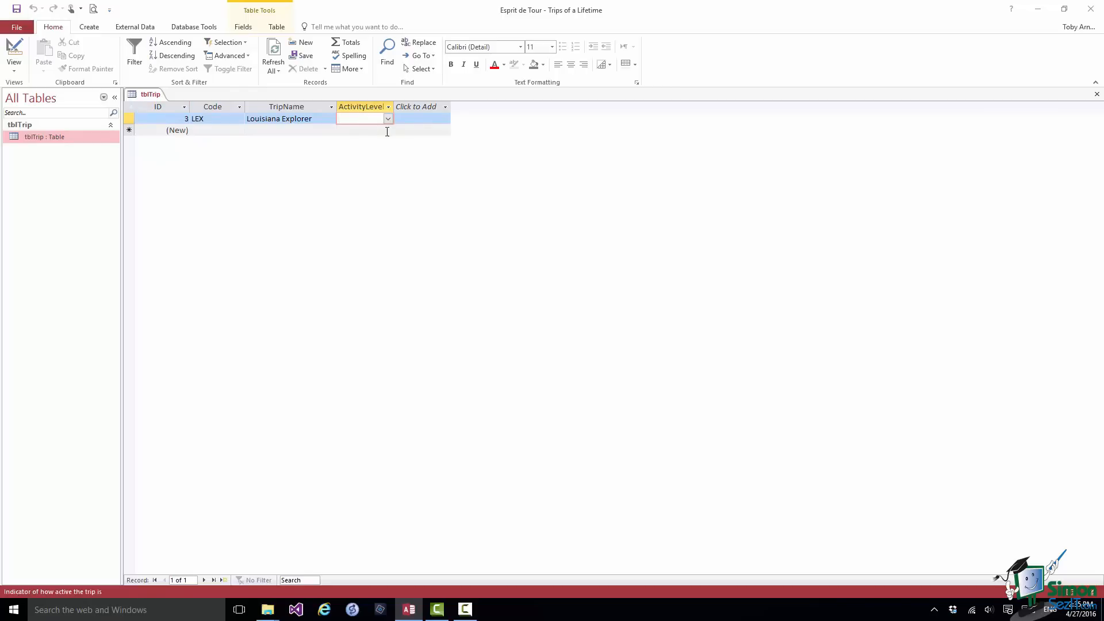
click(389, 119)
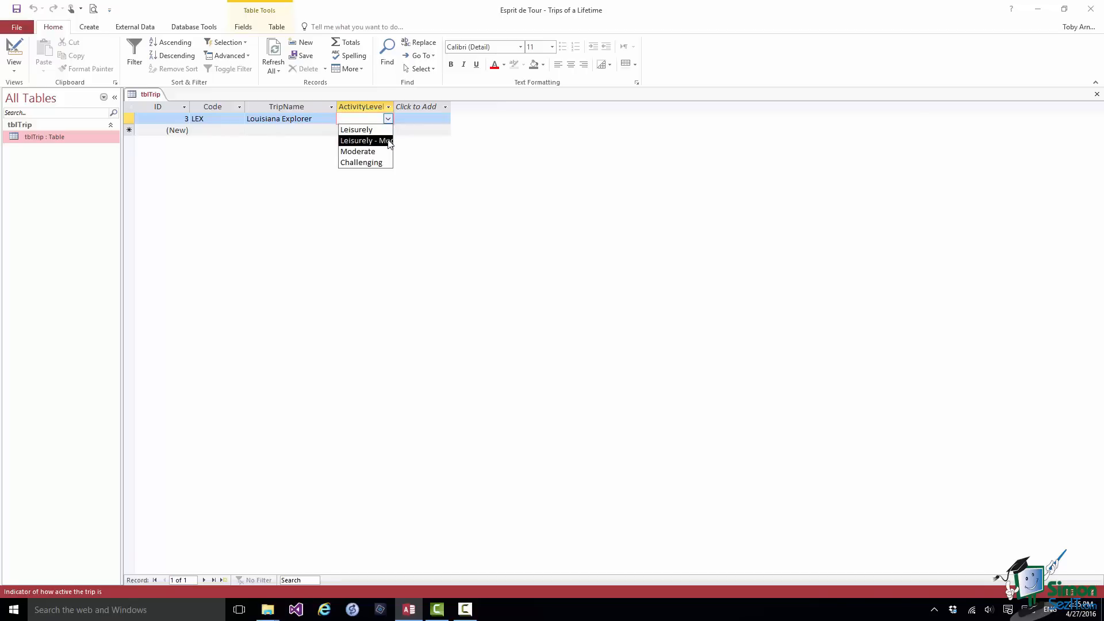
click(389, 143)
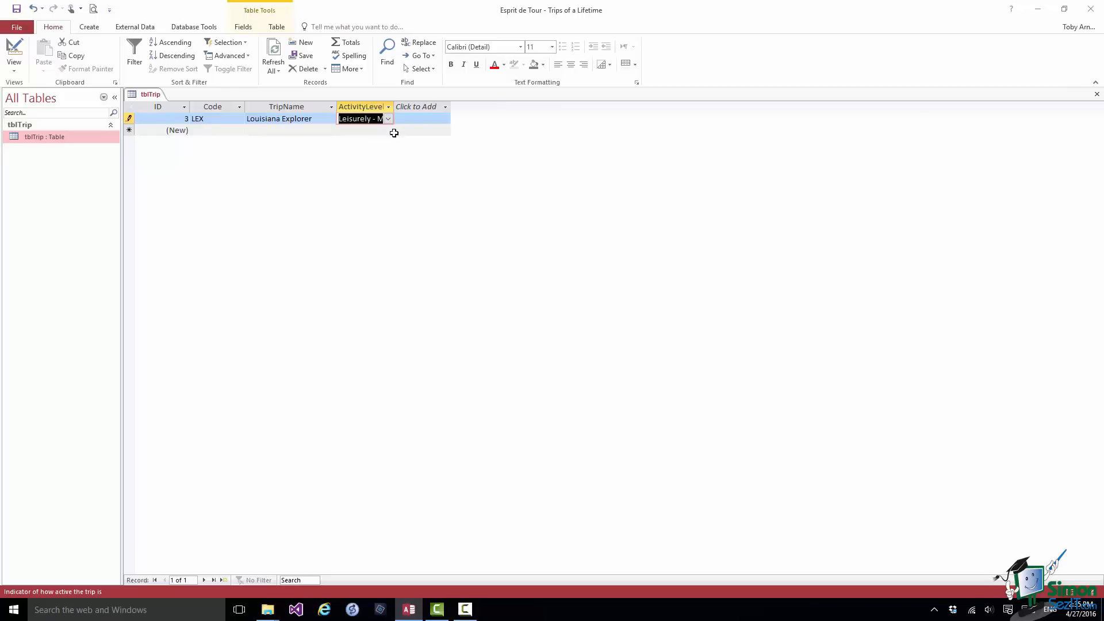
drag(393, 107, 438, 107)
click(455, 108)
key(Escape)
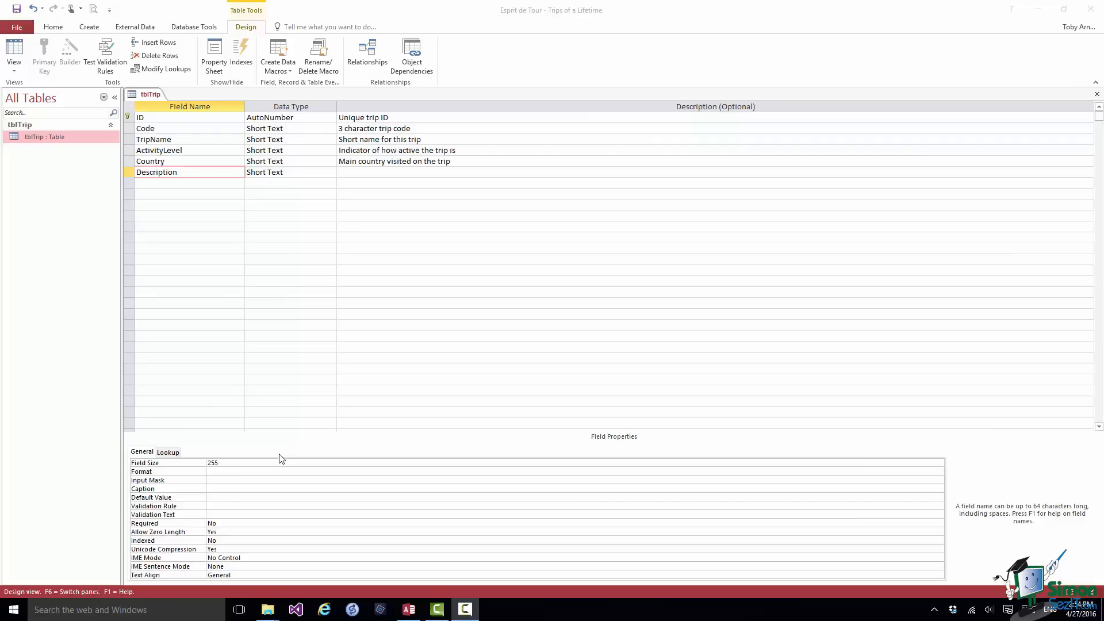
- Change the Description field's data type to Long Text
click(295, 174)
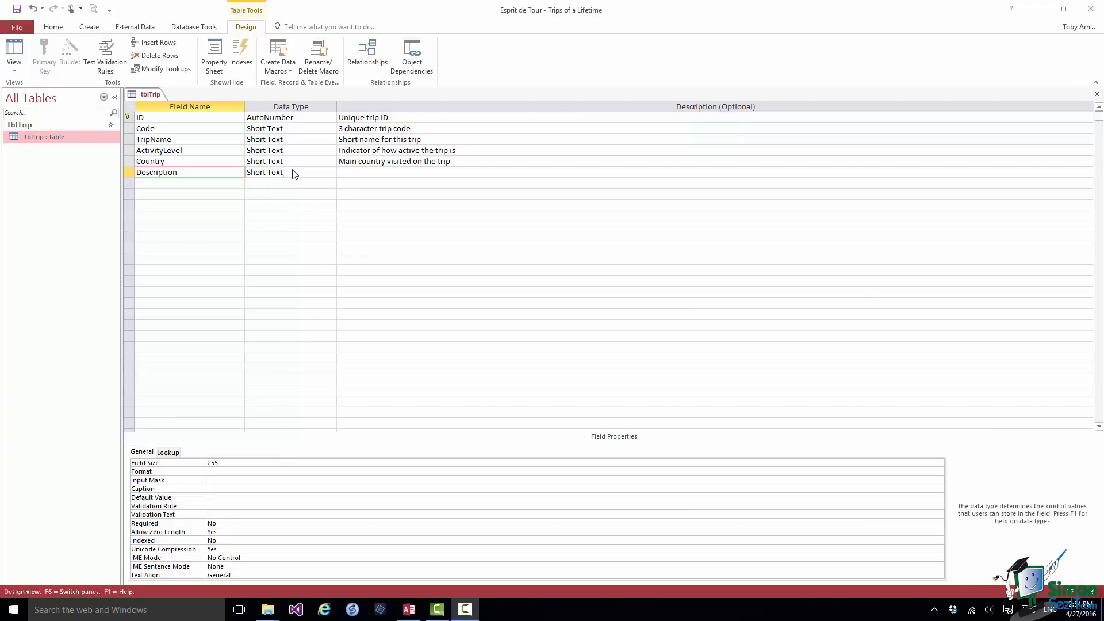
click(331, 172)
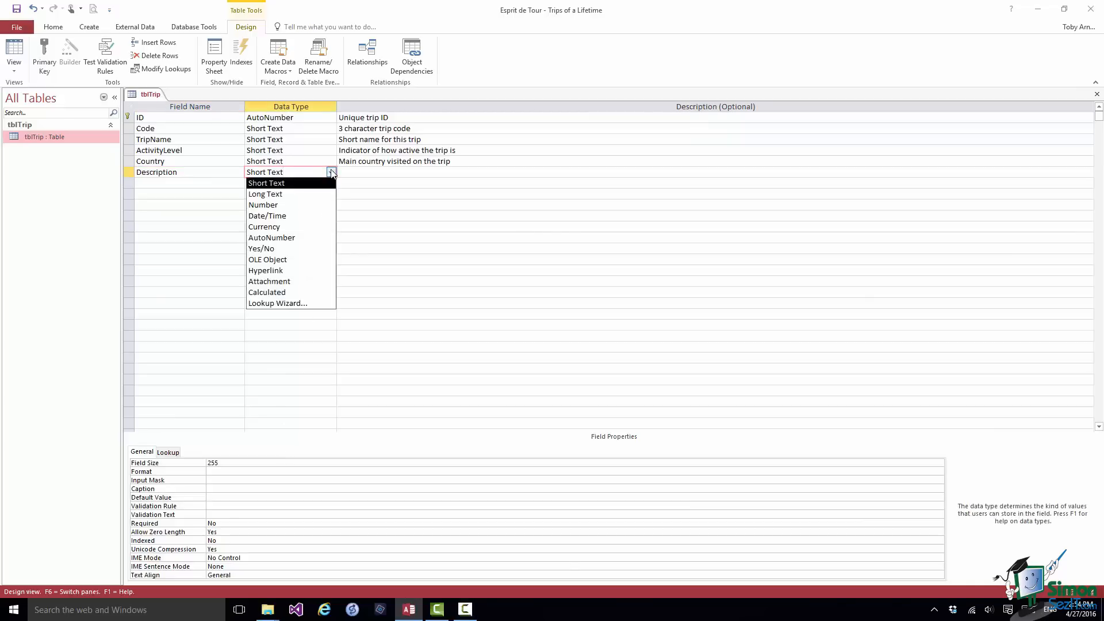
click(301, 195)
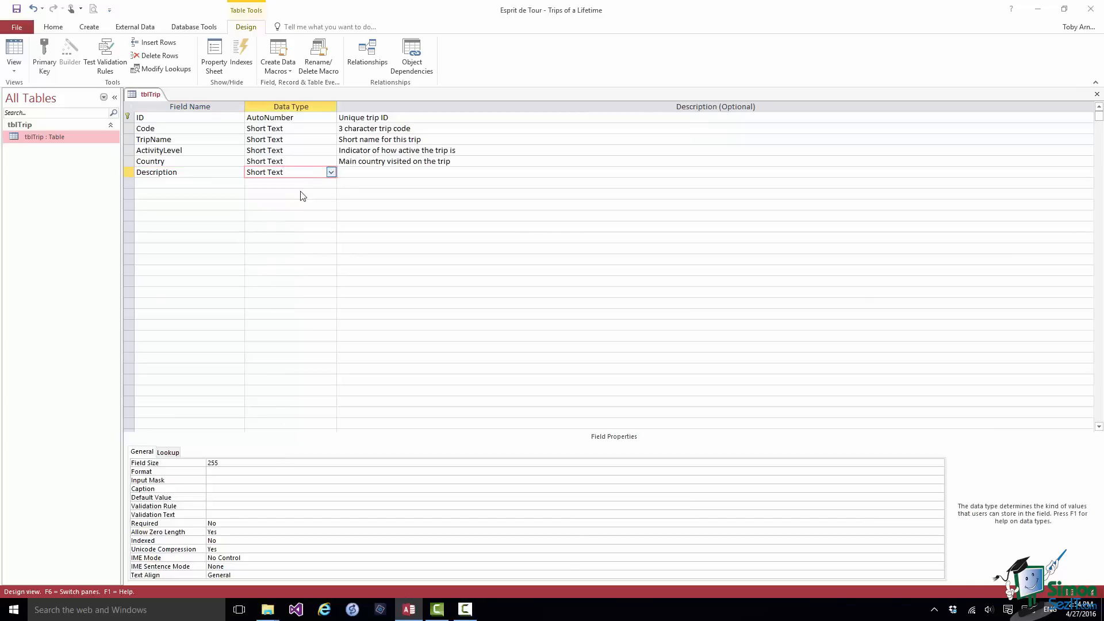